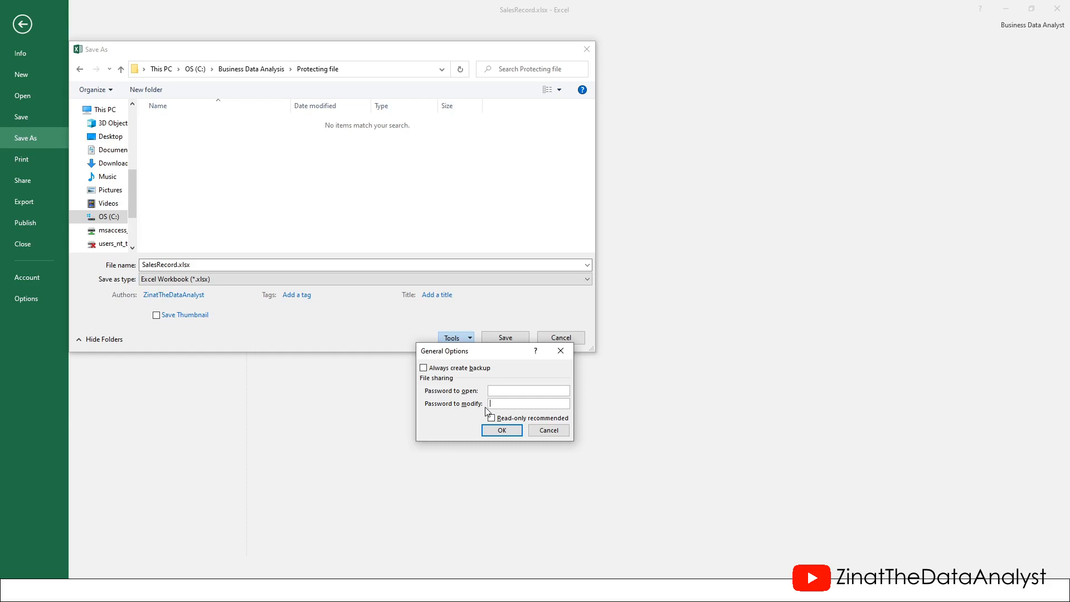
Tick Read-only recommended and leave the password to modify blank
click(493, 418)
click(494, 404)
text(123)
key(BackSpace)
key(BackSpace)
key(BackSpace)
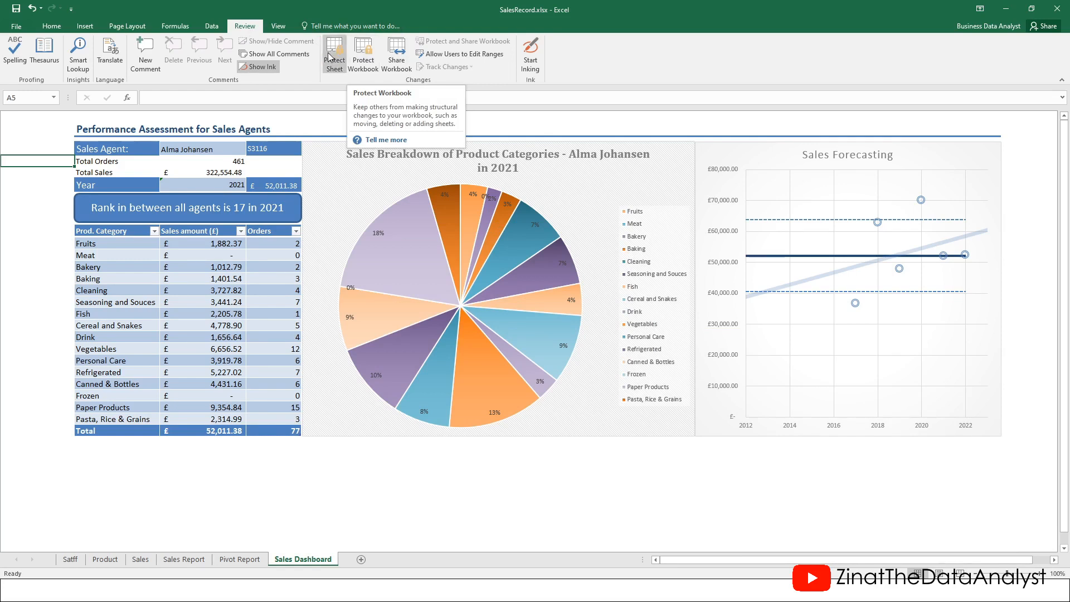
Protect the workbook structure with Structure checked and no password
click(367, 53)
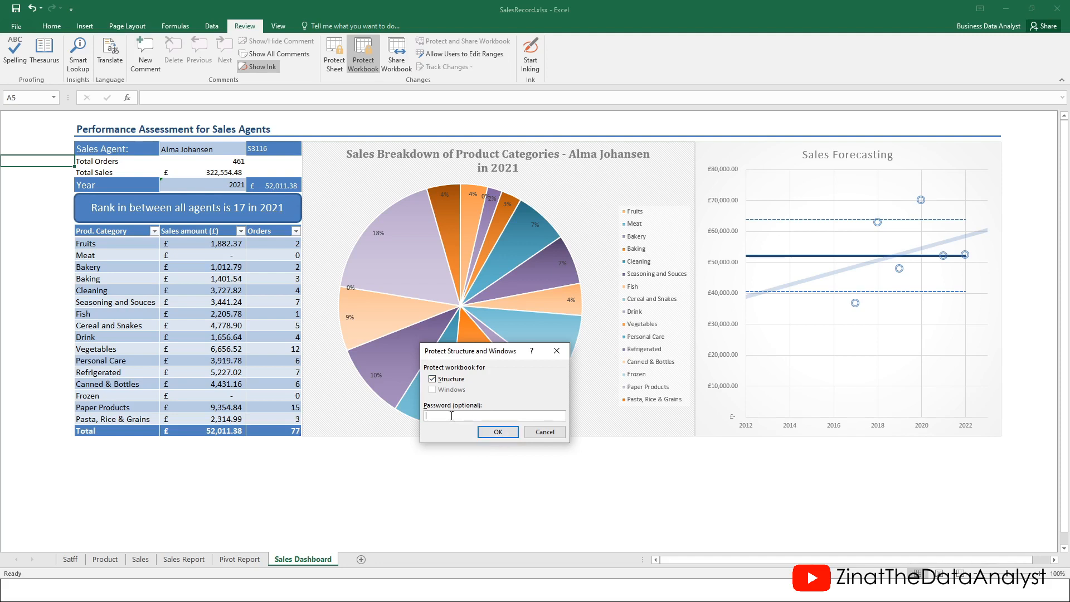
click(498, 433)
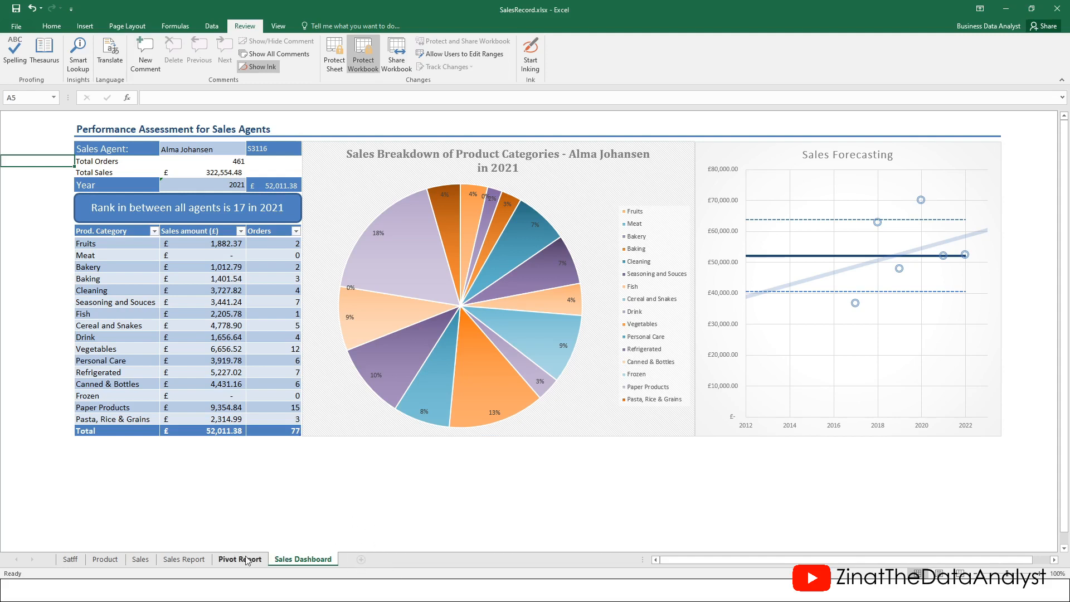
Check that Insert and Delete are greyed out on the Sales Report and Pivot Report tabs
right_click(177, 555)
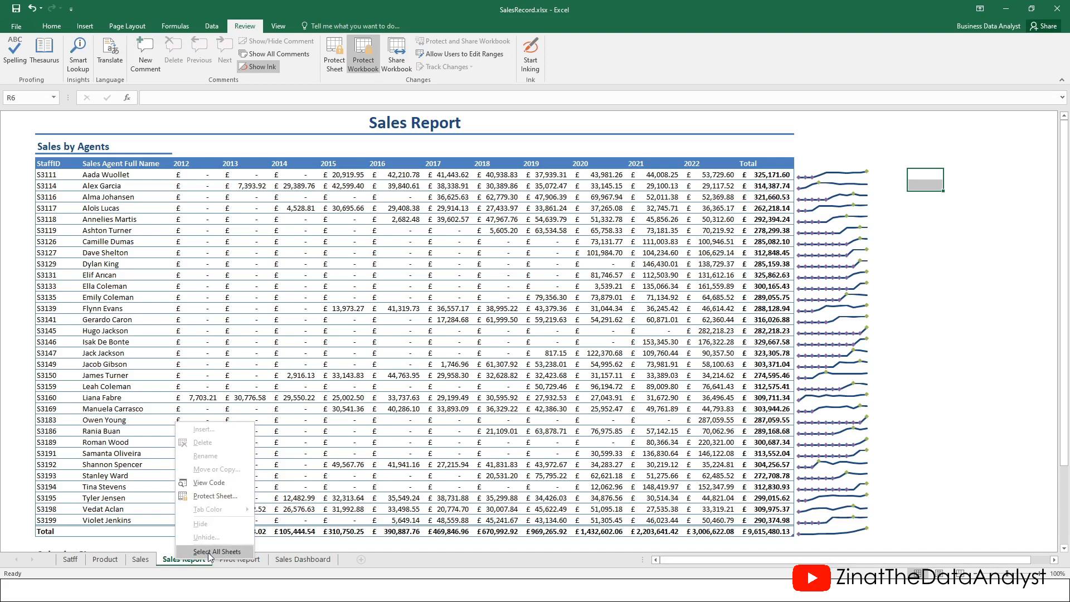
click(300, 560)
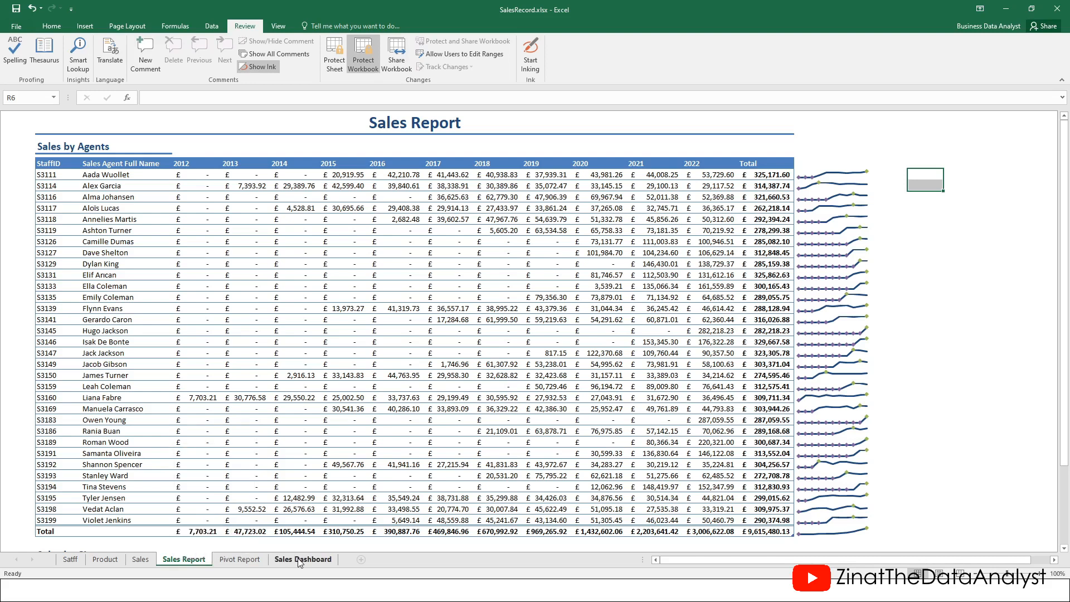
click(300, 560)
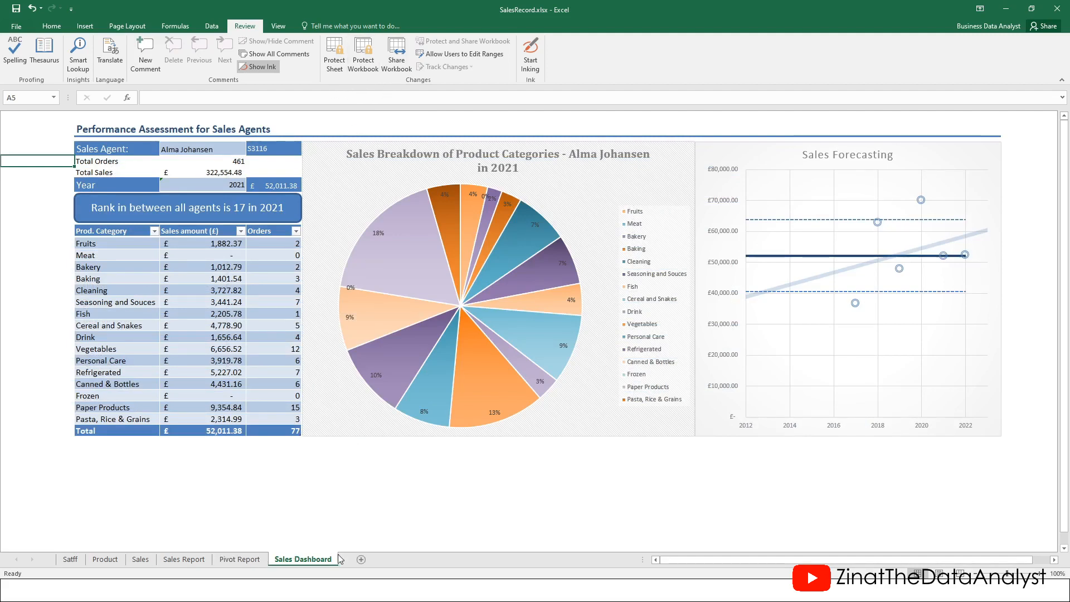
right_click(256, 562)
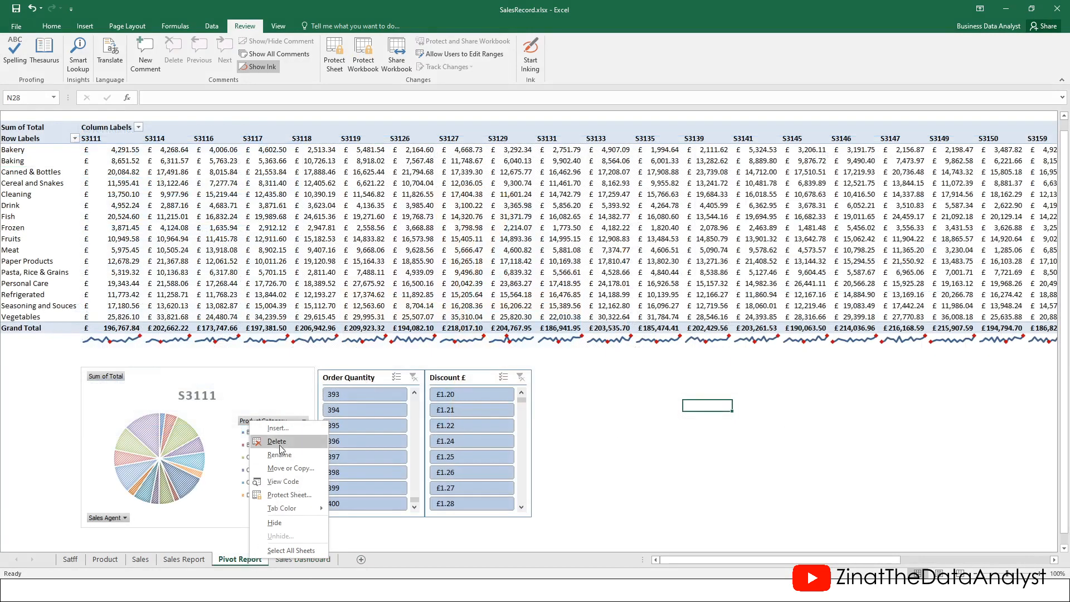
click(306, 564)
click(306, 564)
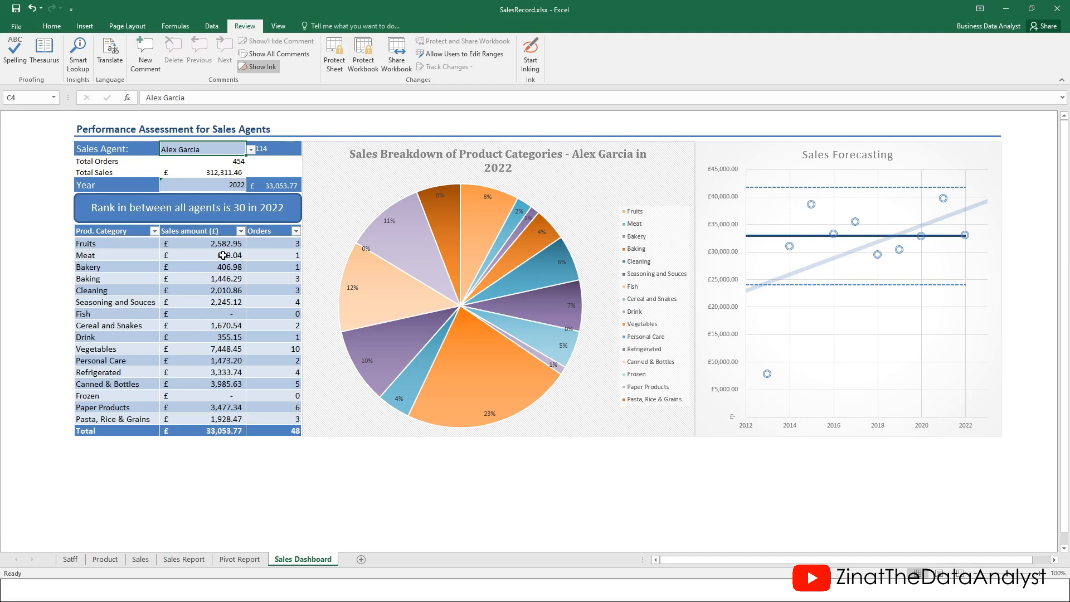
Untick Locked for Sales Agent cell C4, then select the category figures C12:D27
right_click(188, 149)
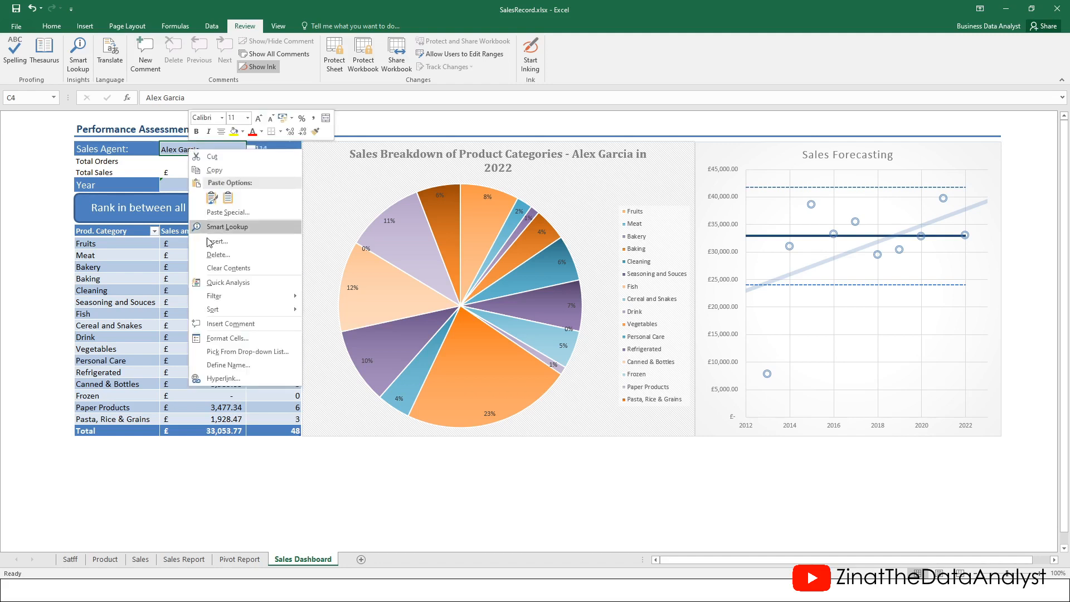
click(221, 339)
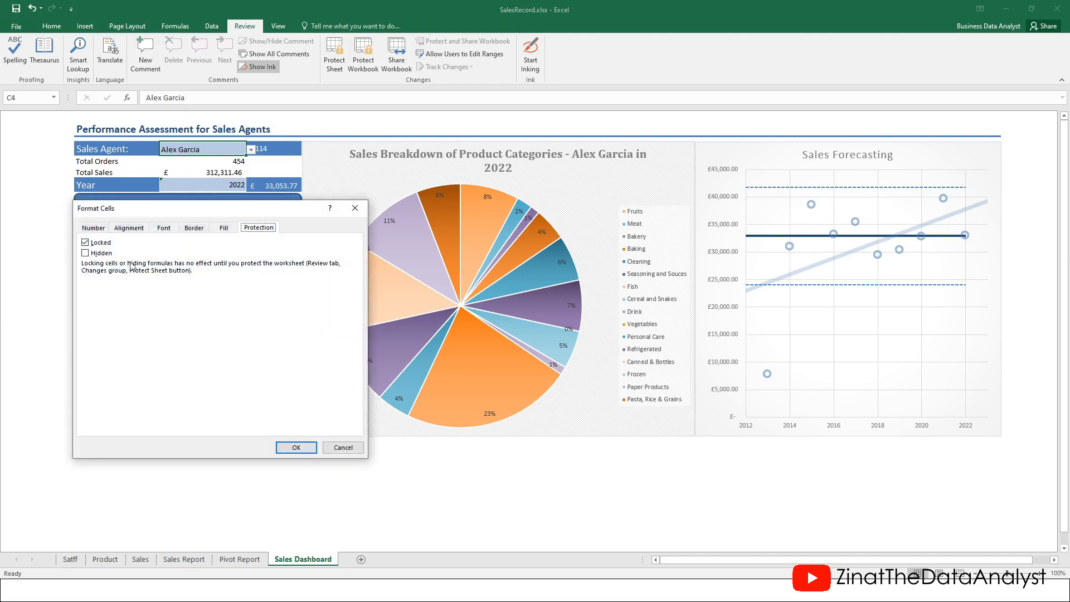
click(85, 243)
click(298, 447)
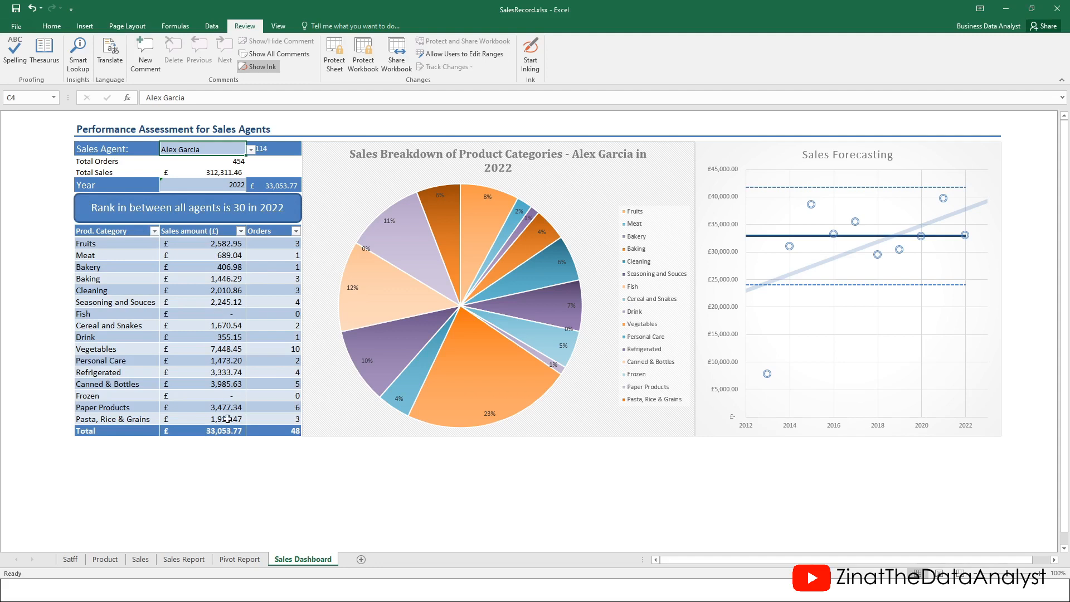
click(226, 244)
drag(231, 253, 268, 412)
Tick Hidden in the Protection settings of the selected sales amount and orders range
right_click(232, 306)
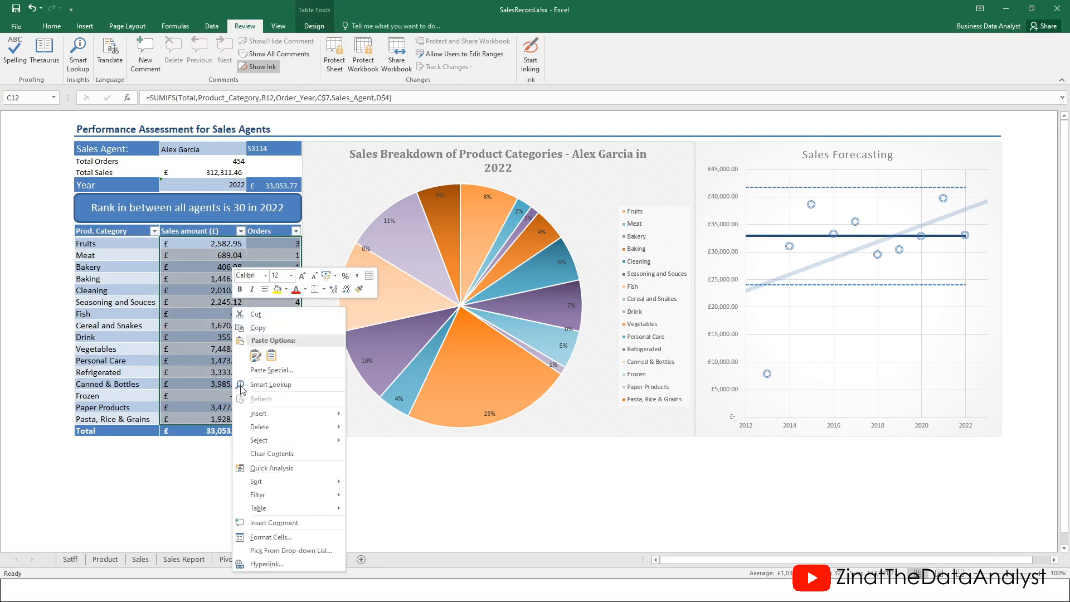
click(269, 538)
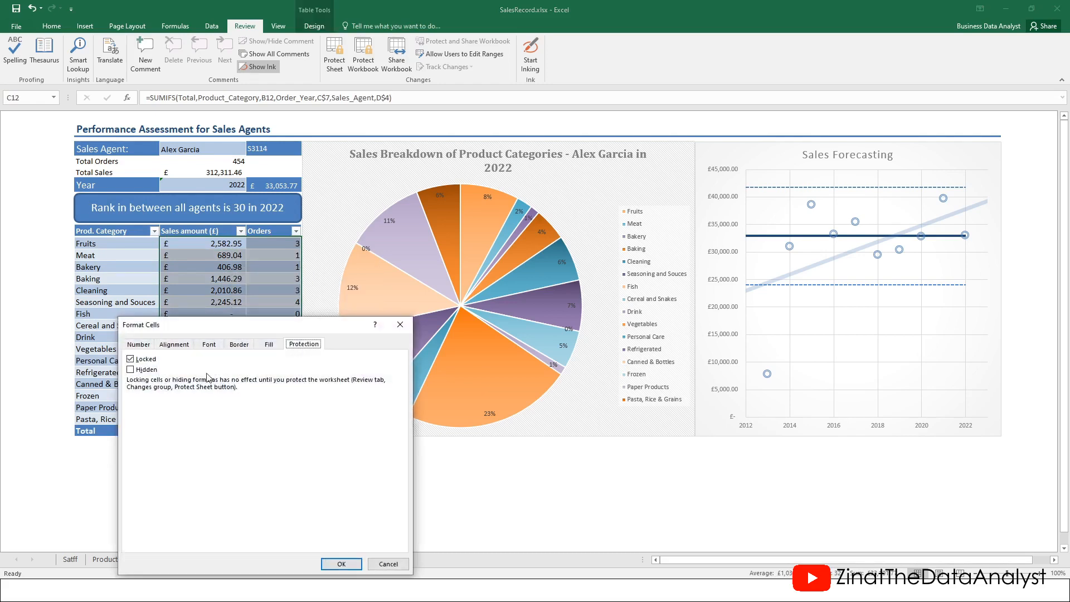
click(132, 370)
click(342, 564)
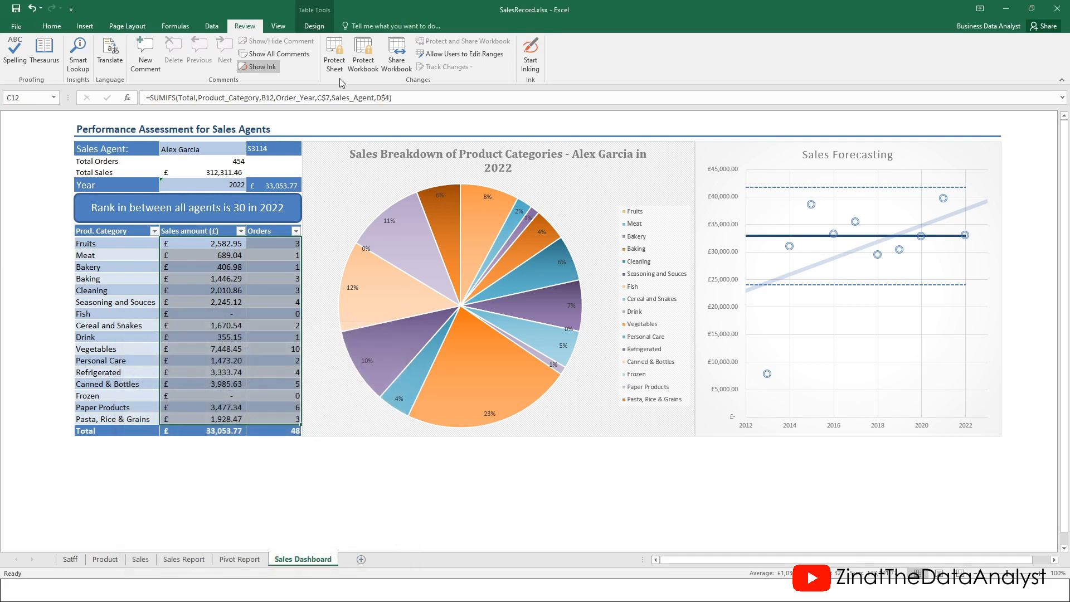
Protect the Sales Dashboard sheet, entering and confirming a sheet password
click(140, 183)
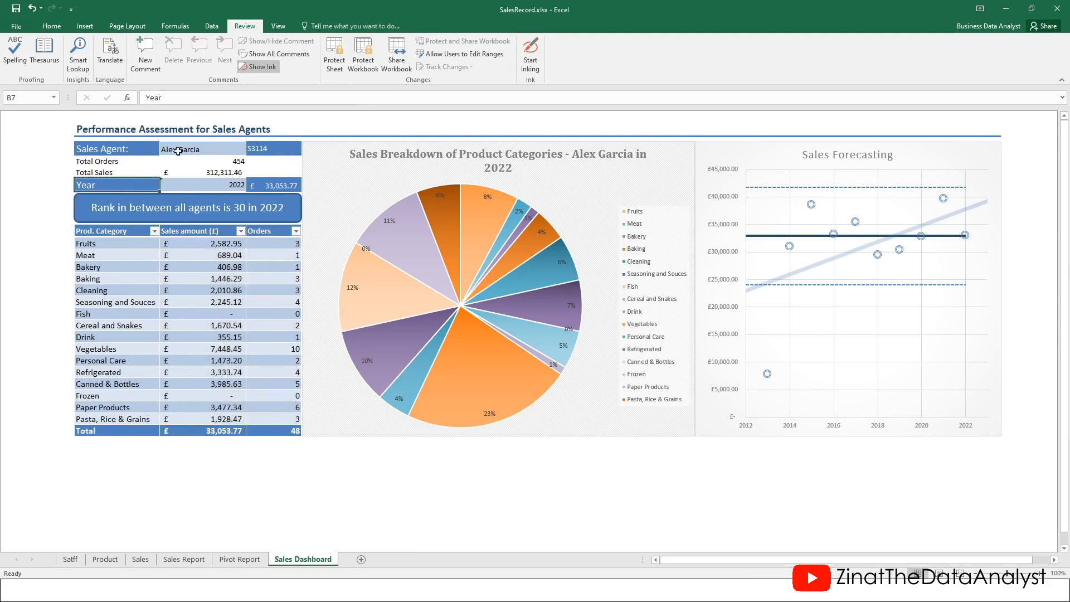
click(334, 54)
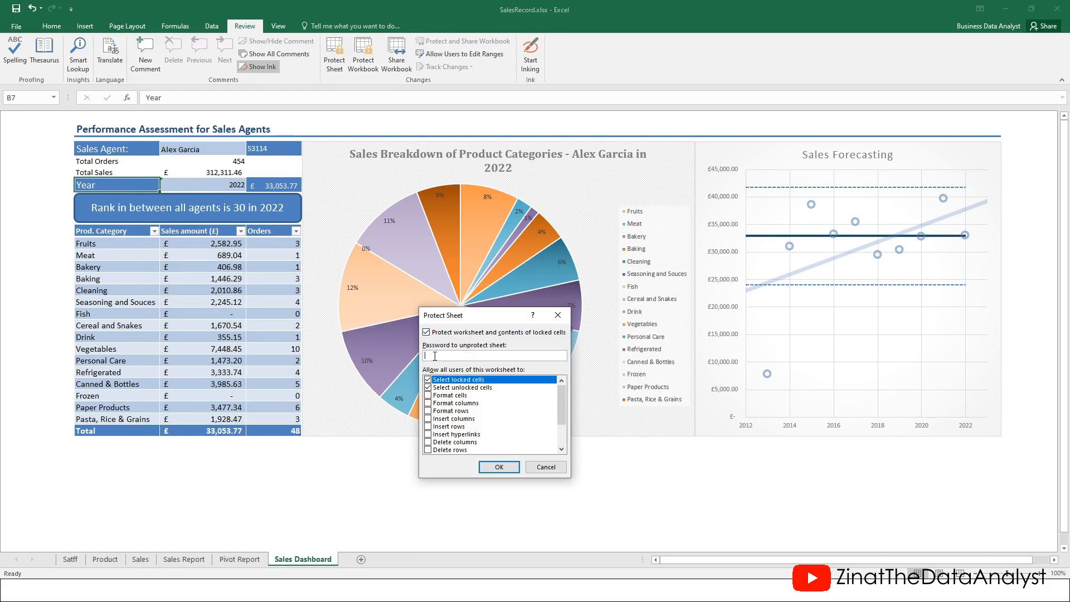
text(34)
click(499, 468)
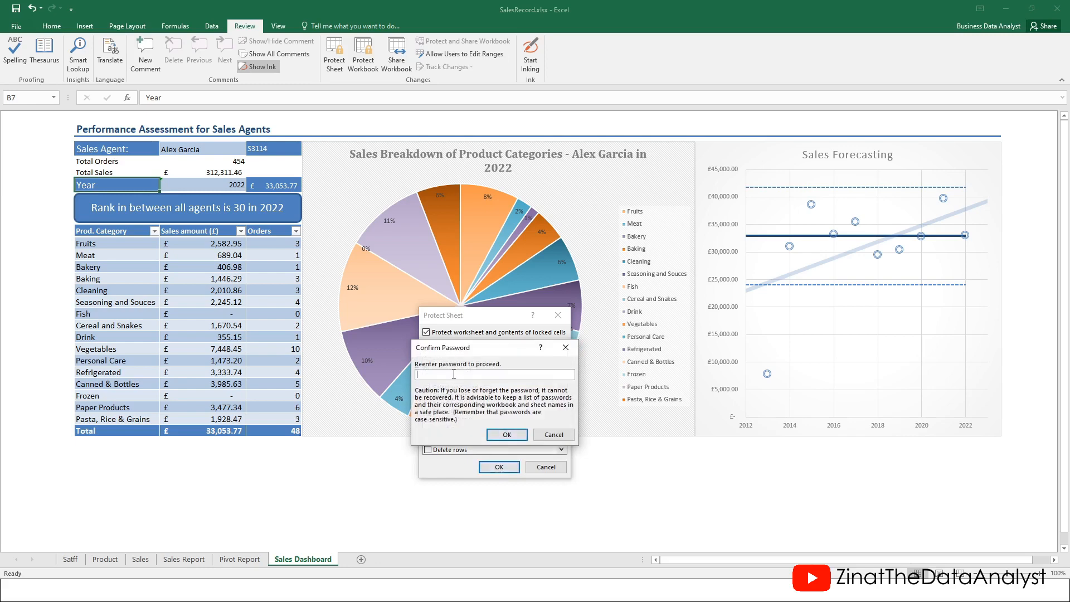
text(12345)
click(512, 433)
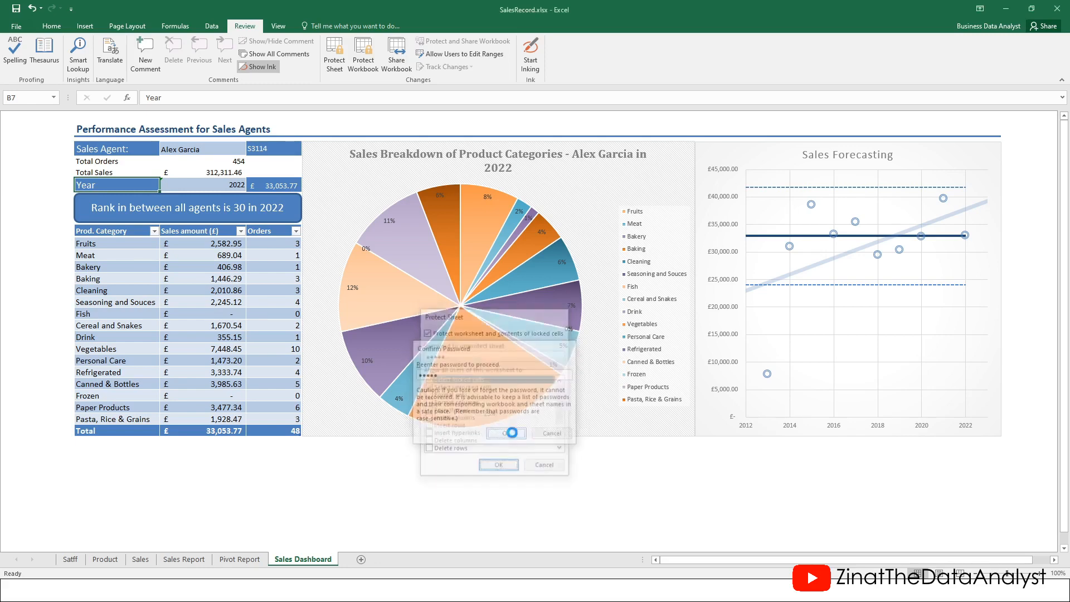
click(216, 265)
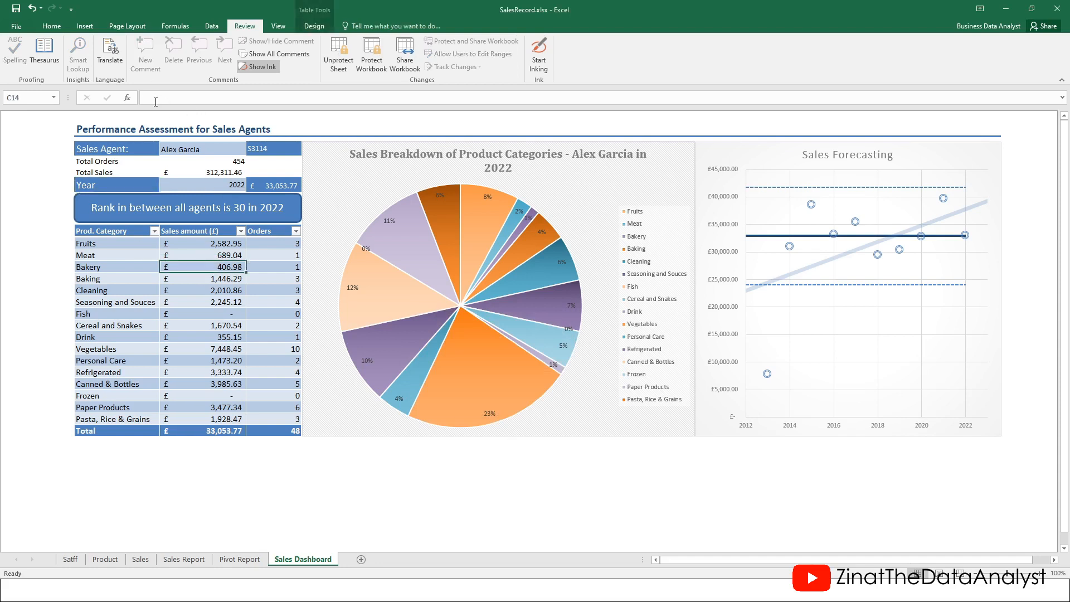
click(254, 265)
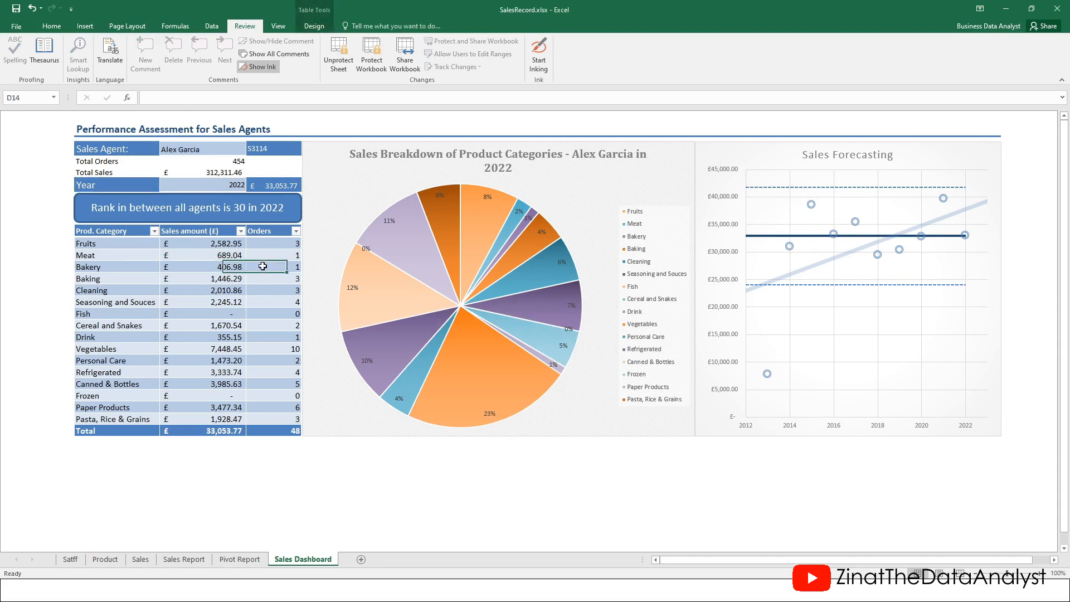
click(162, 99)
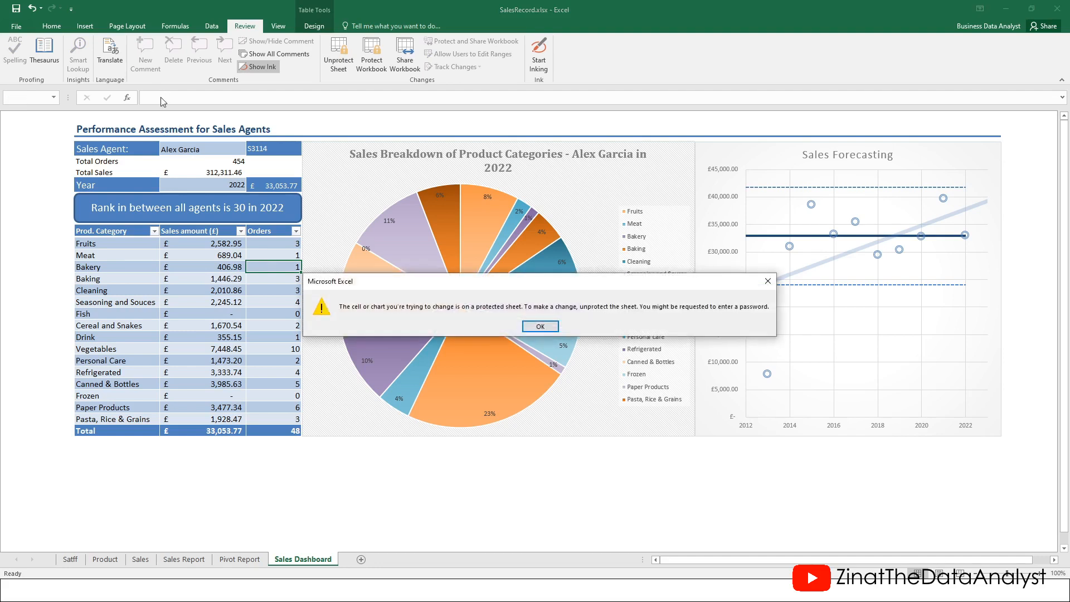
click(540, 326)
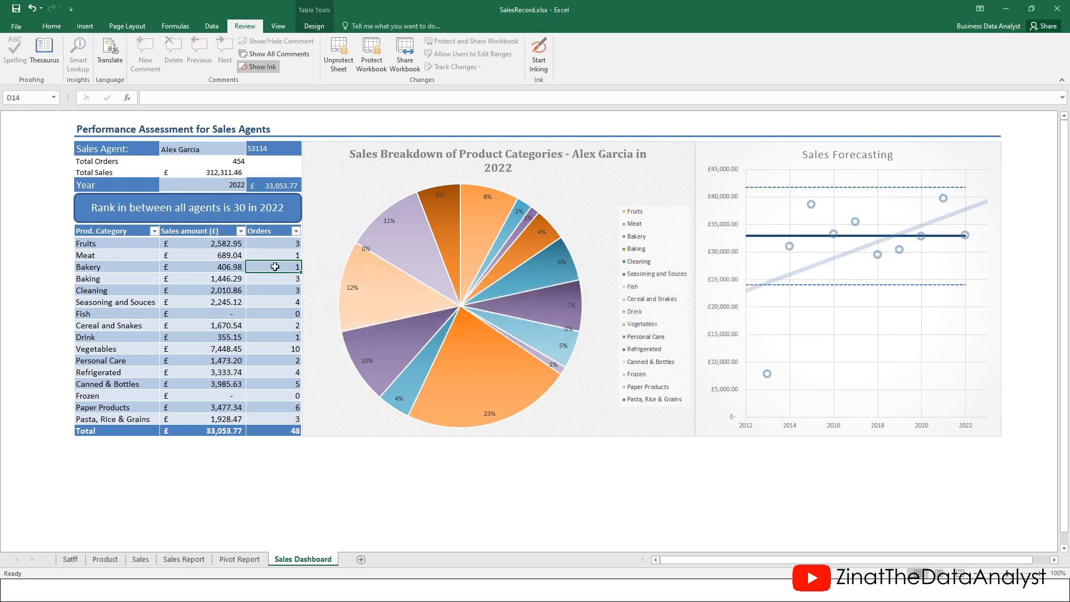
click(157, 95)
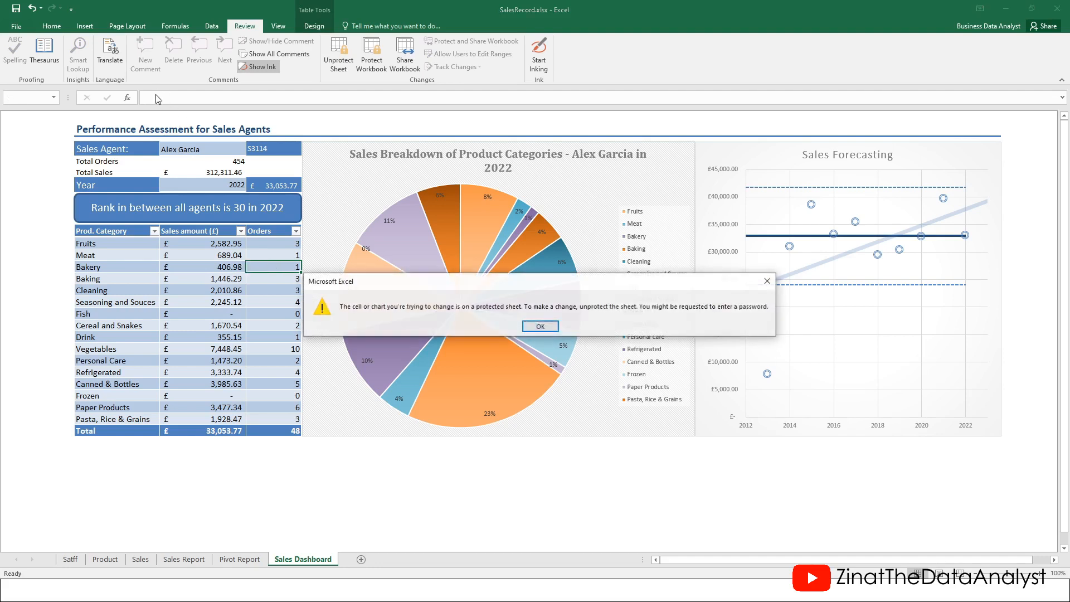
click(540, 326)
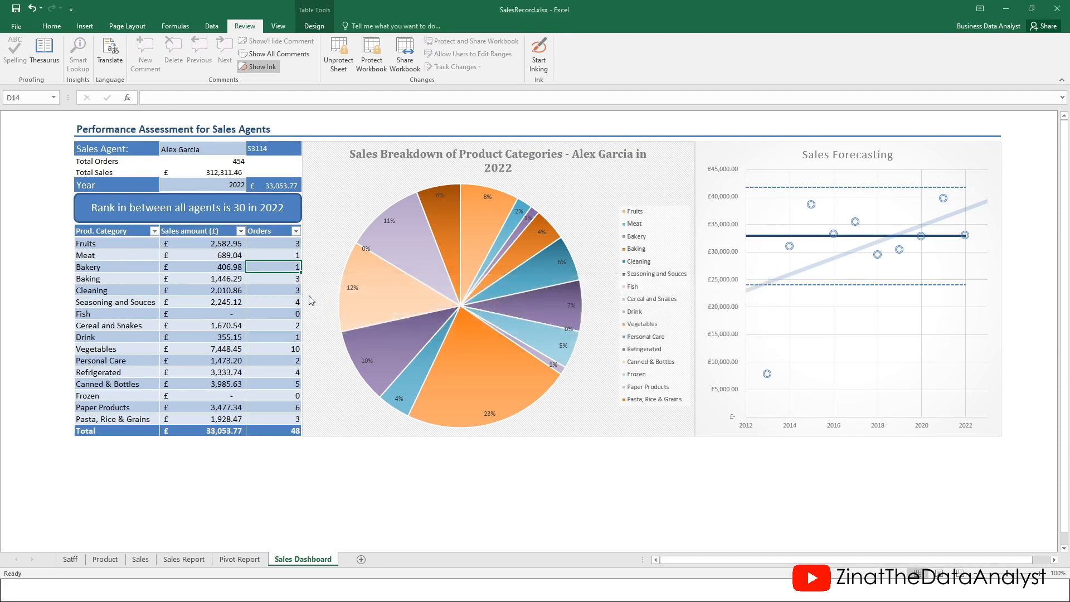
Pick different agents from the C4 Sales Agent dropdown, ending back on the earlier agent
click(217, 149)
click(251, 147)
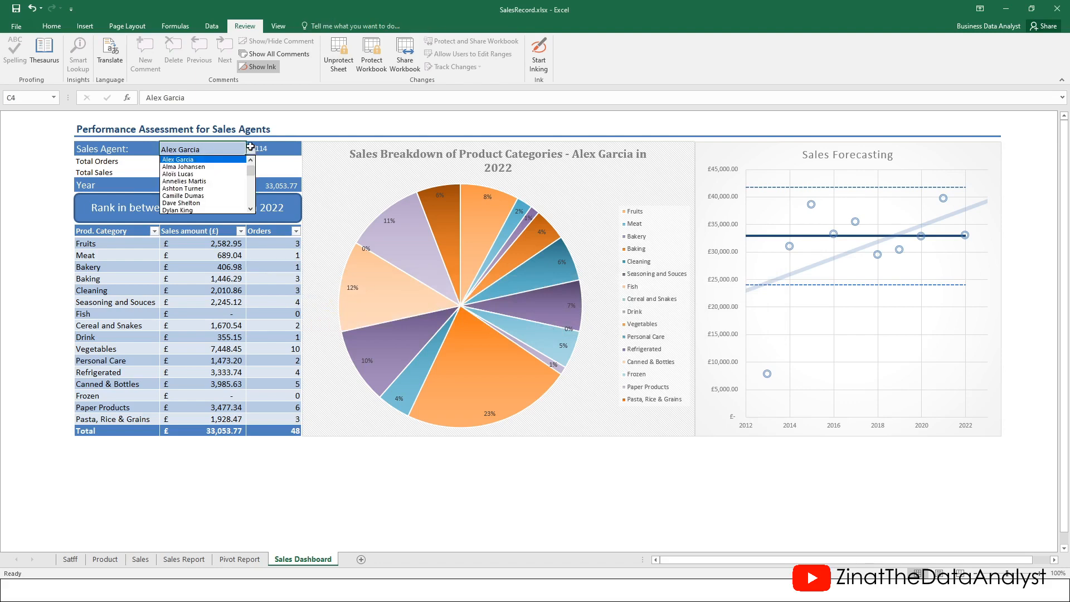
click(196, 174)
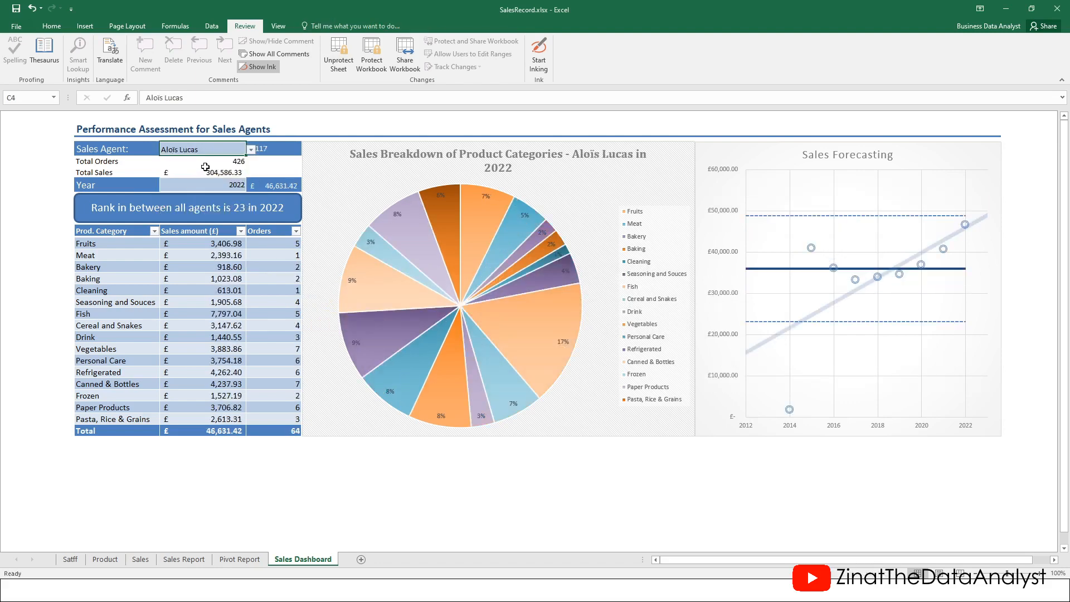
click(251, 149)
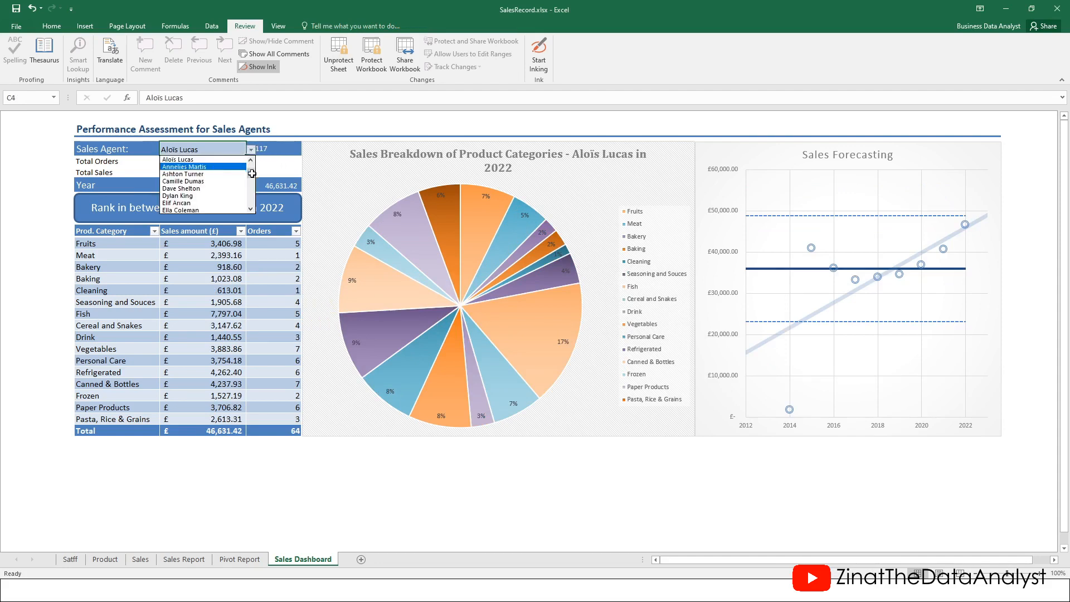
scroll(252, 174, up, 1)
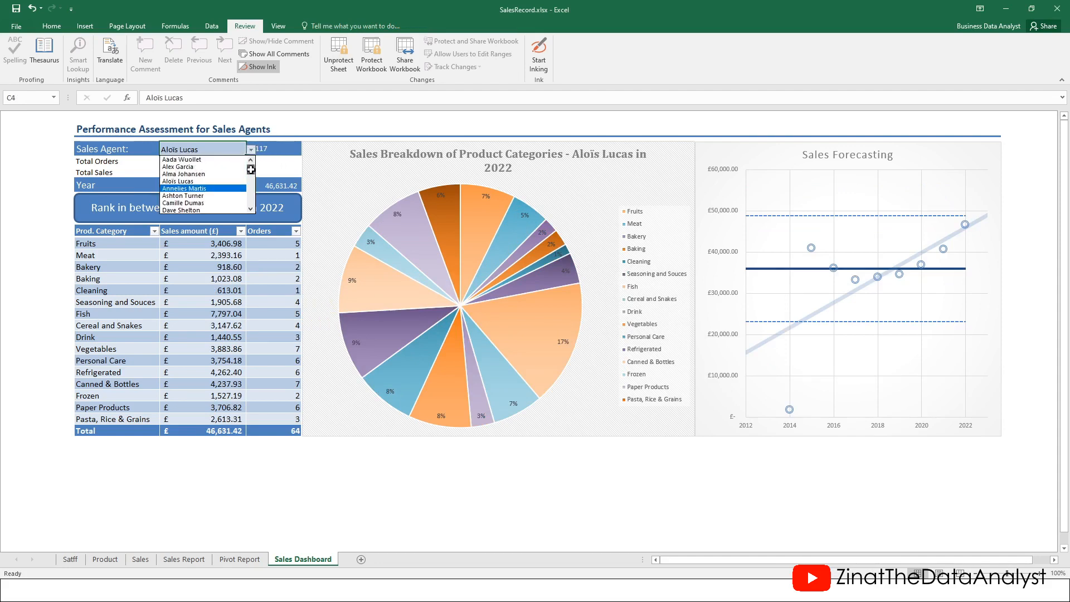
click(182, 174)
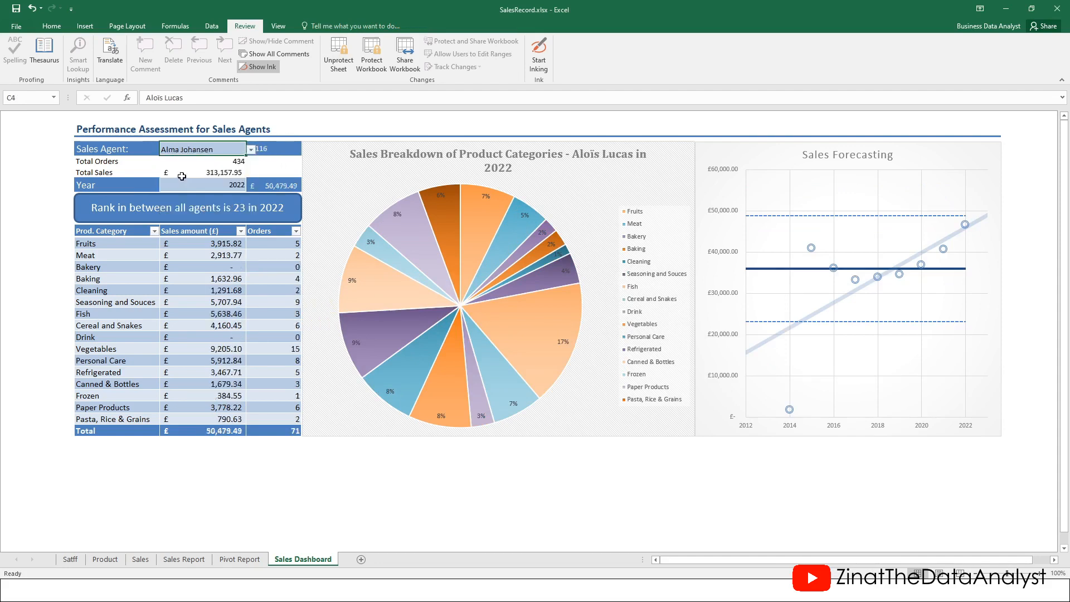
click(251, 149)
click(206, 167)
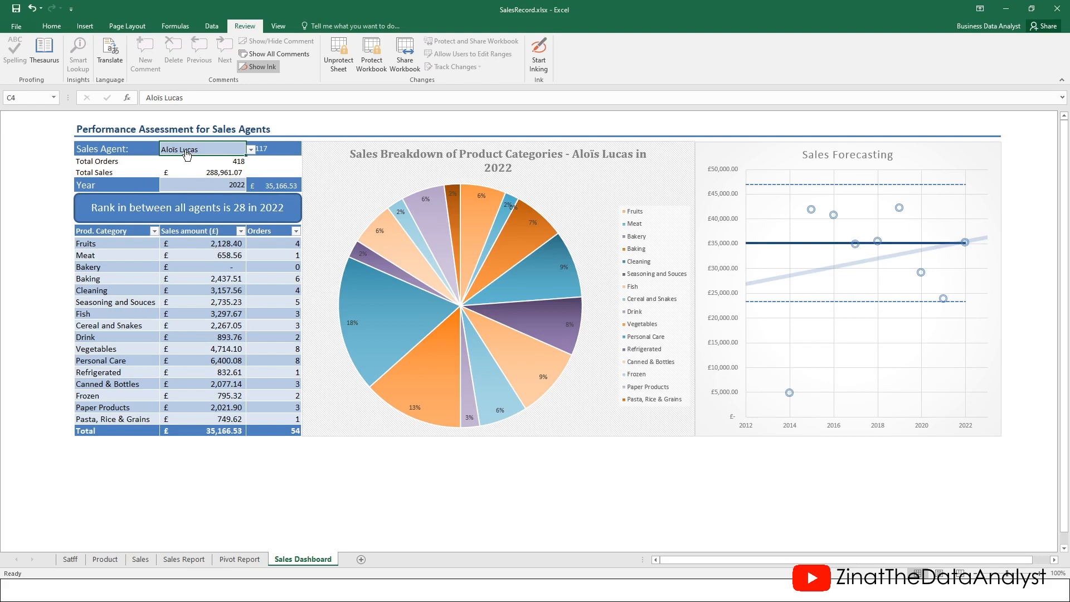
key(ctrl+Page_Up)
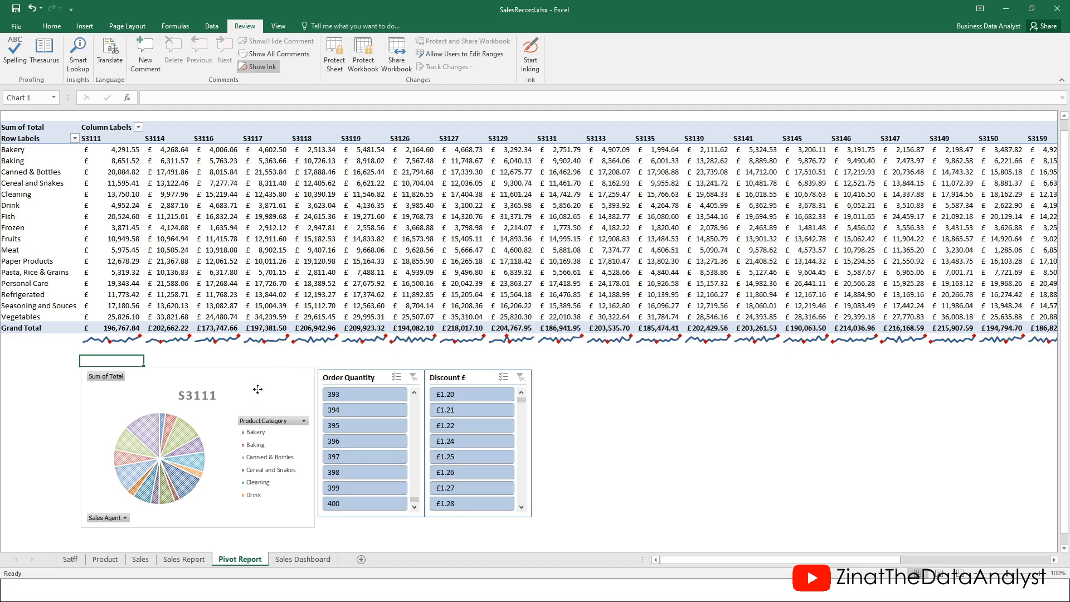
Untick Locked in the pie chart's Size & Properties settings
right_click(258, 394)
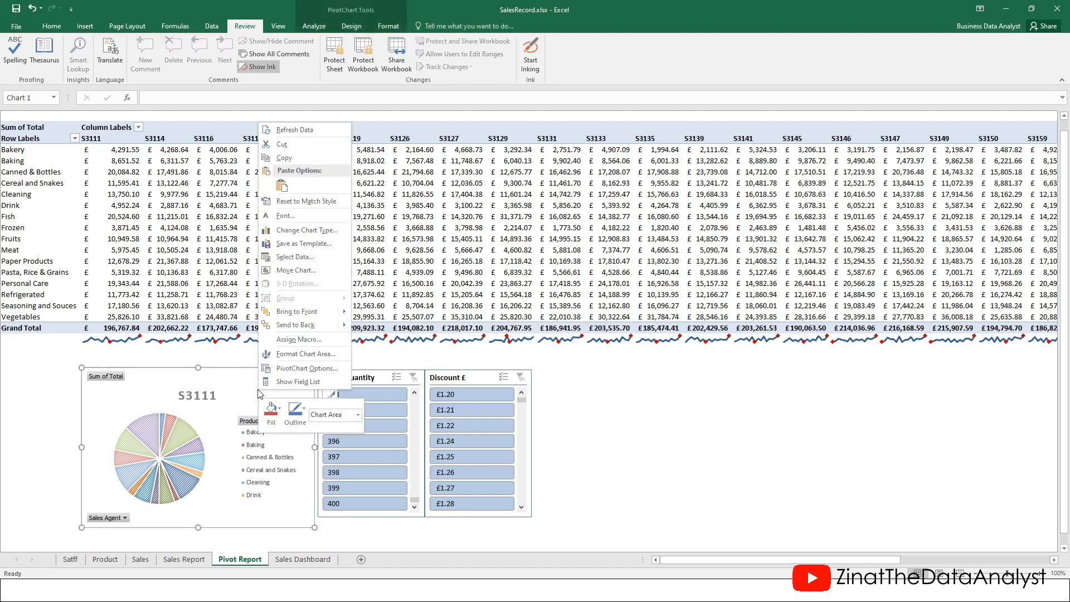
click(299, 357)
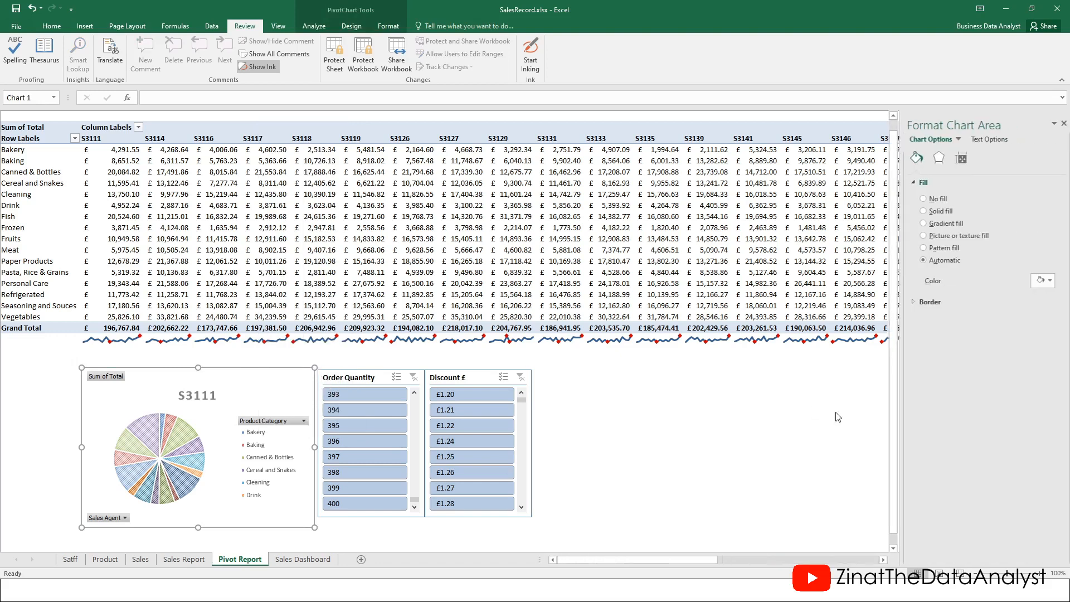
click(957, 157)
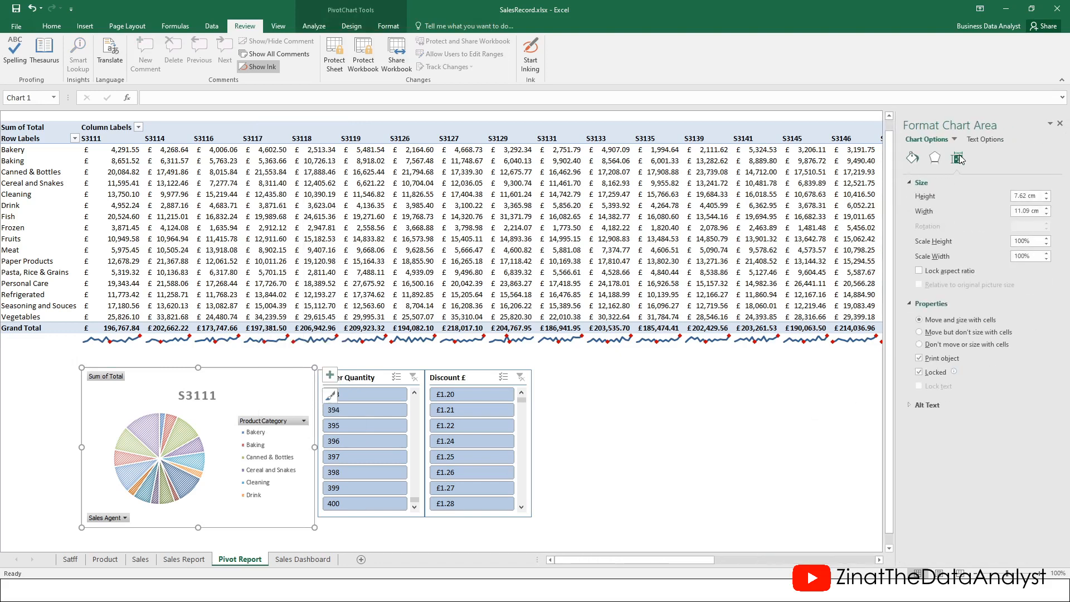
click(921, 372)
Untick Locked for the Order Quantity and Discount £ slicers
click(379, 378)
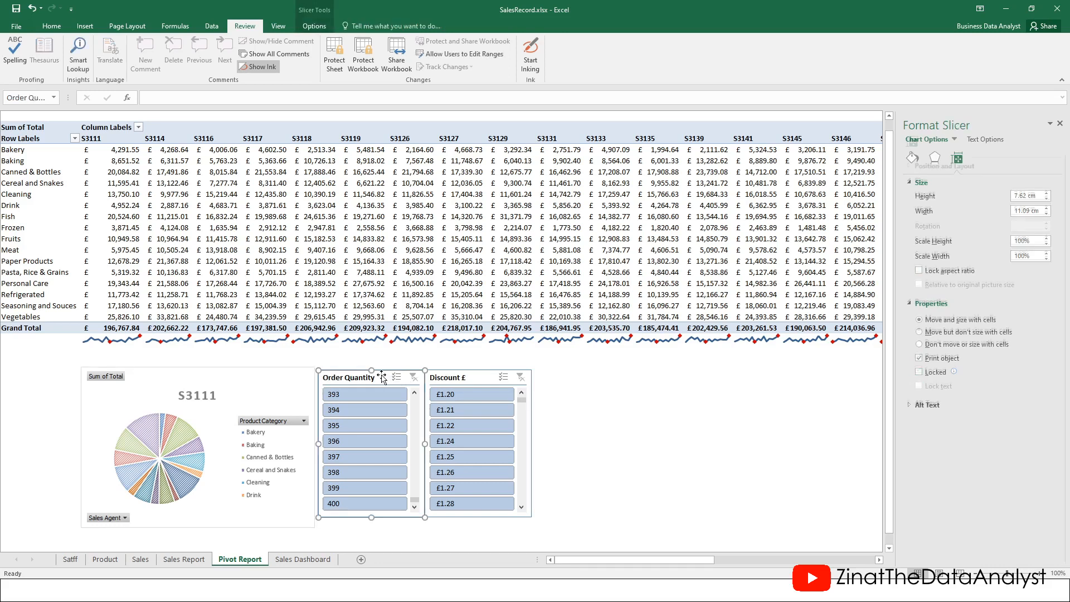
click(919, 370)
click(919, 370)
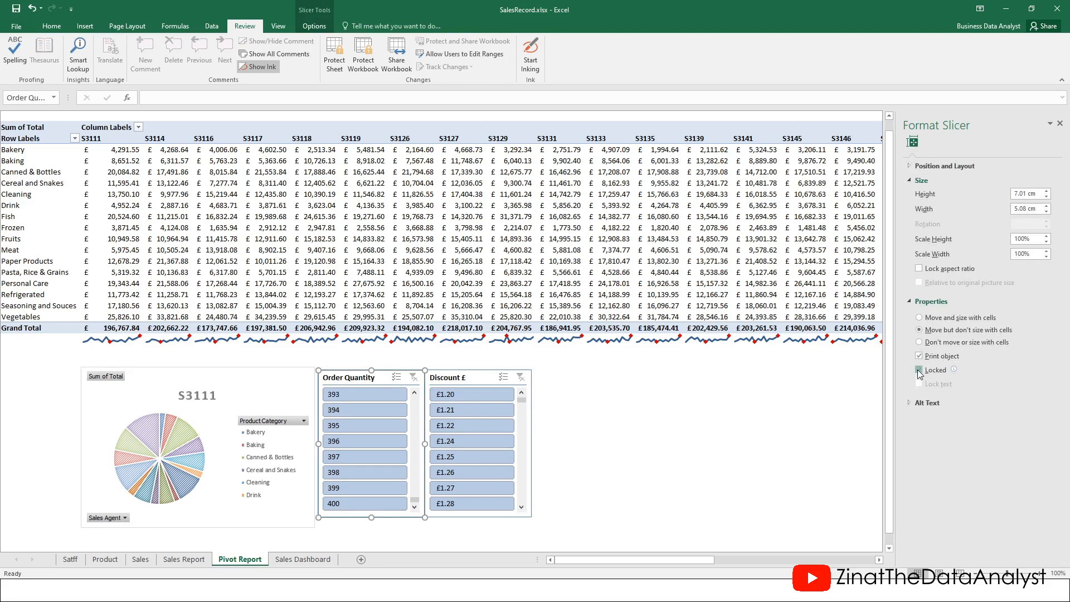
click(465, 384)
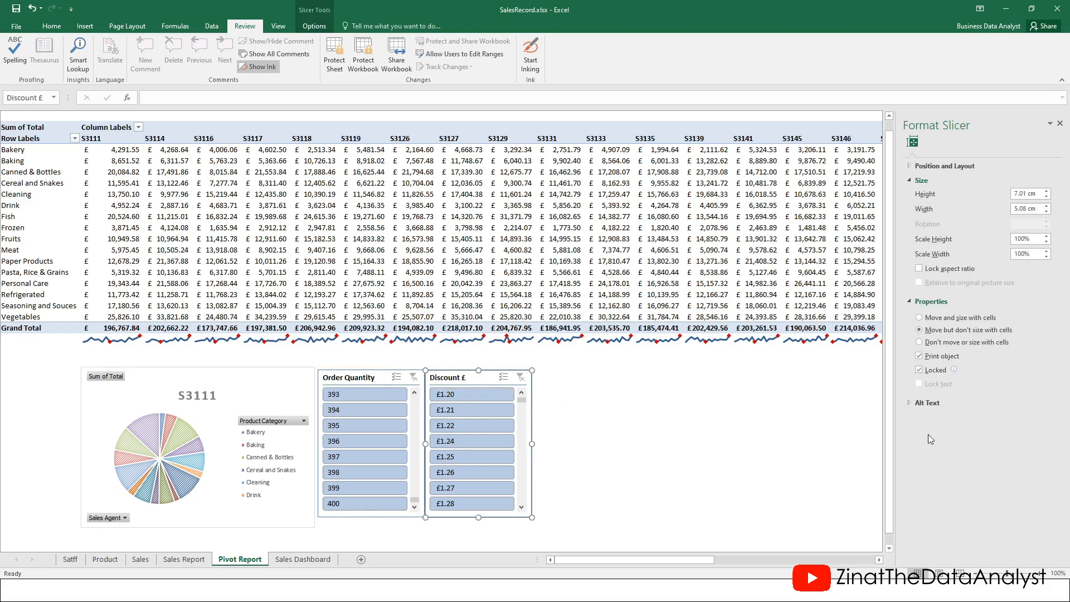
click(919, 371)
click(919, 370)
click(275, 385)
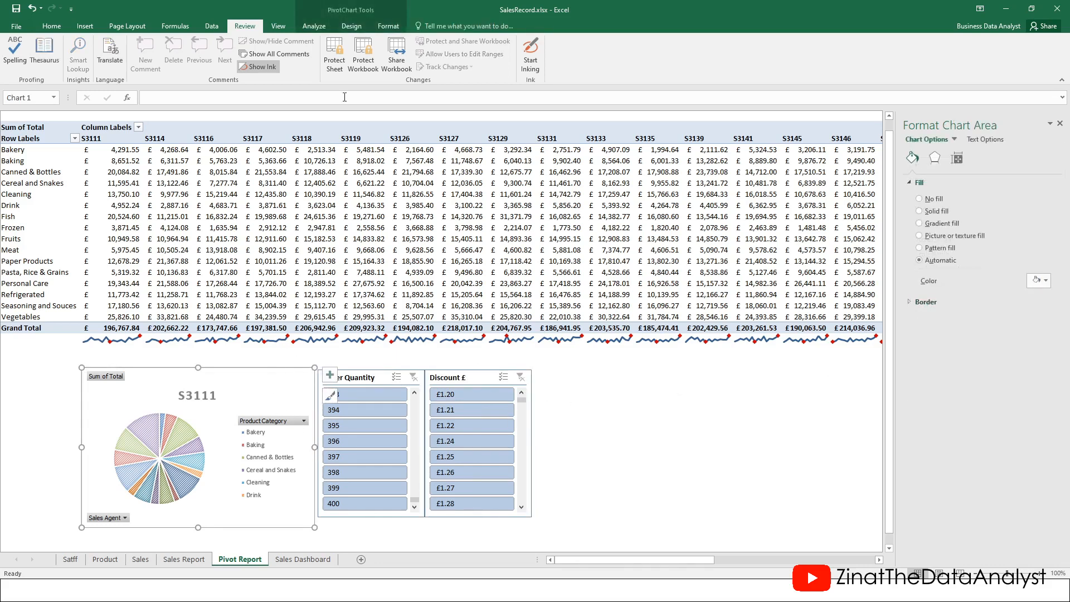
Protect the Pivot Report sheet with a password, allowing Use PivotTable & PivotChart
click(334, 65)
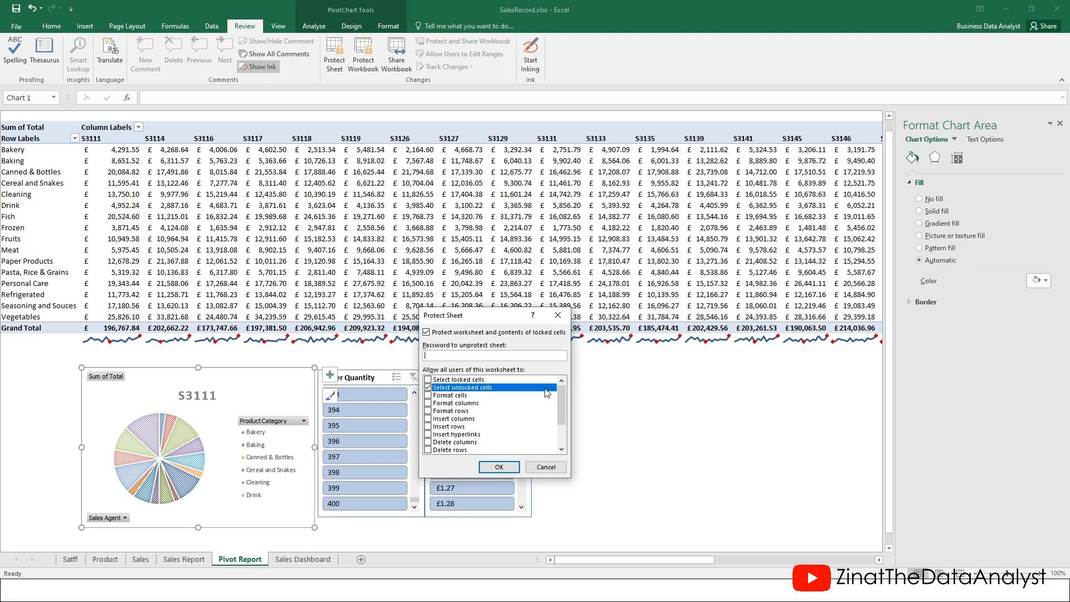
drag(561, 394, 559, 420)
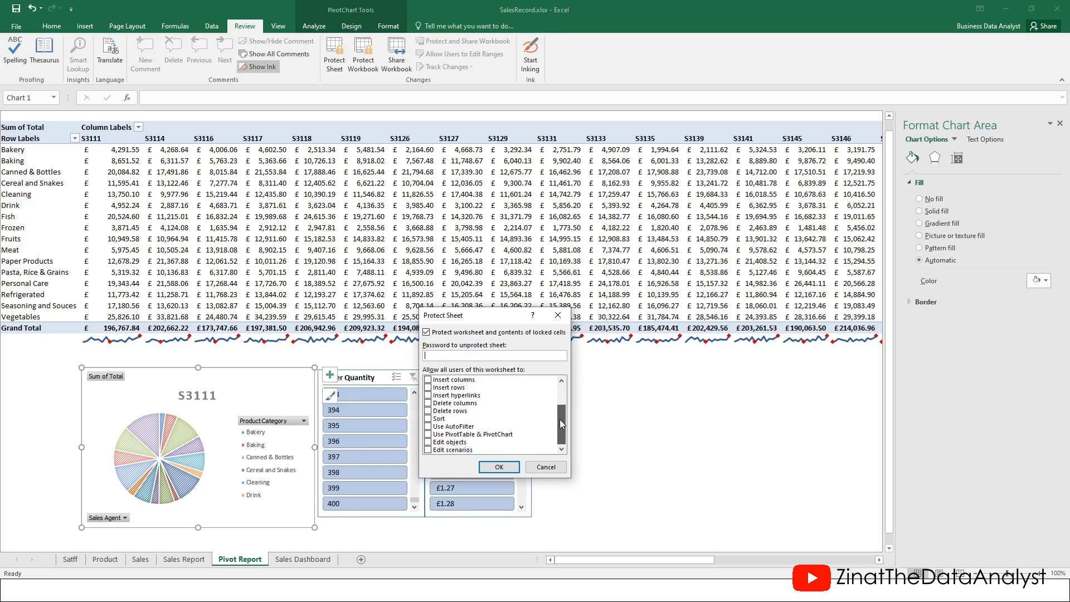
click(428, 435)
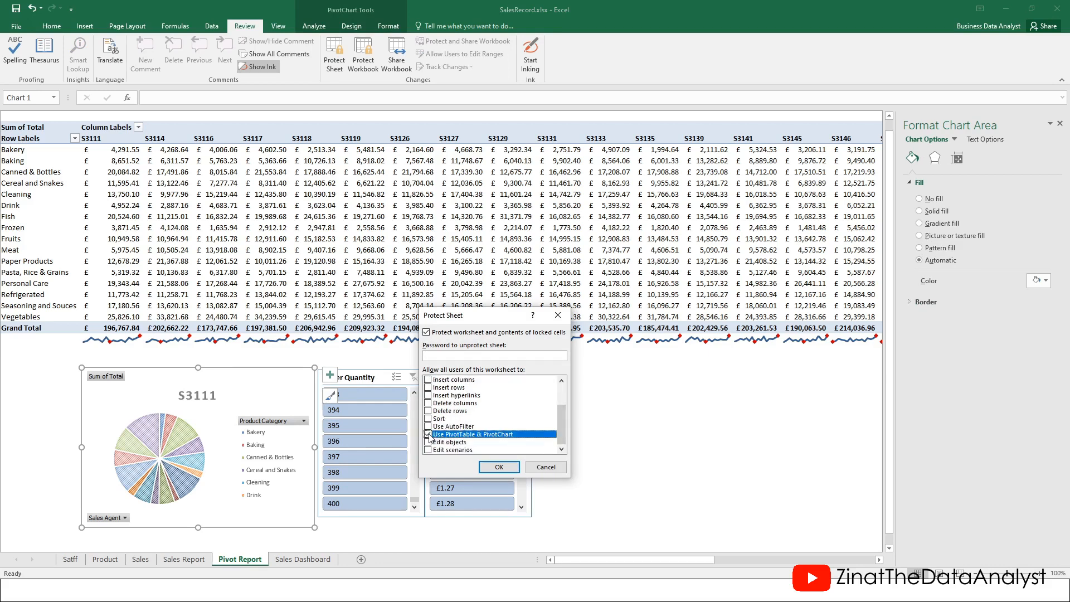
click(440, 355)
text(•••••)
click(499, 467)
text(•••••)
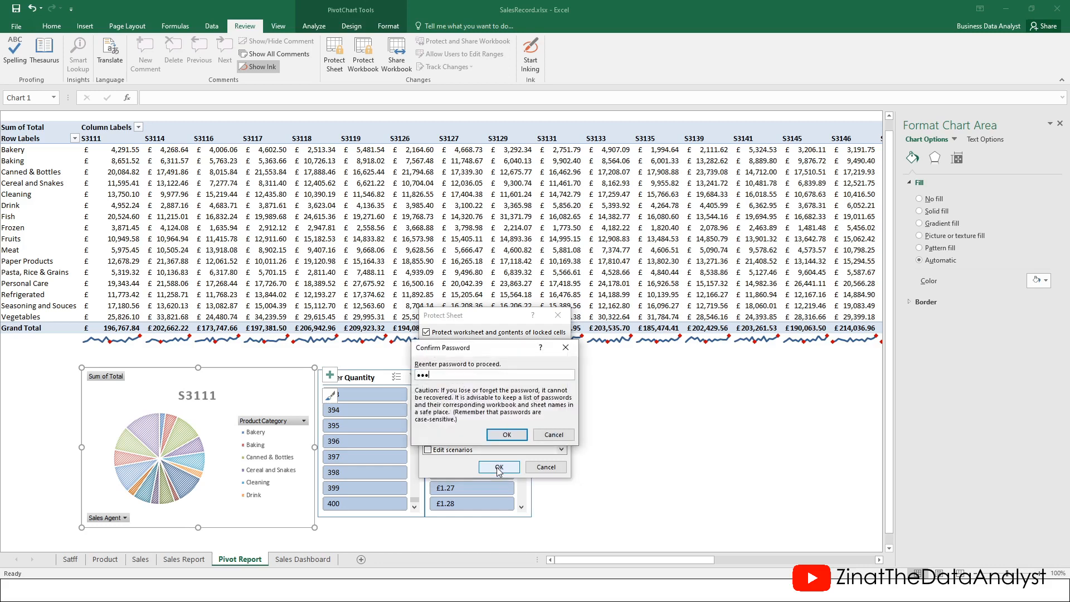
click(505, 434)
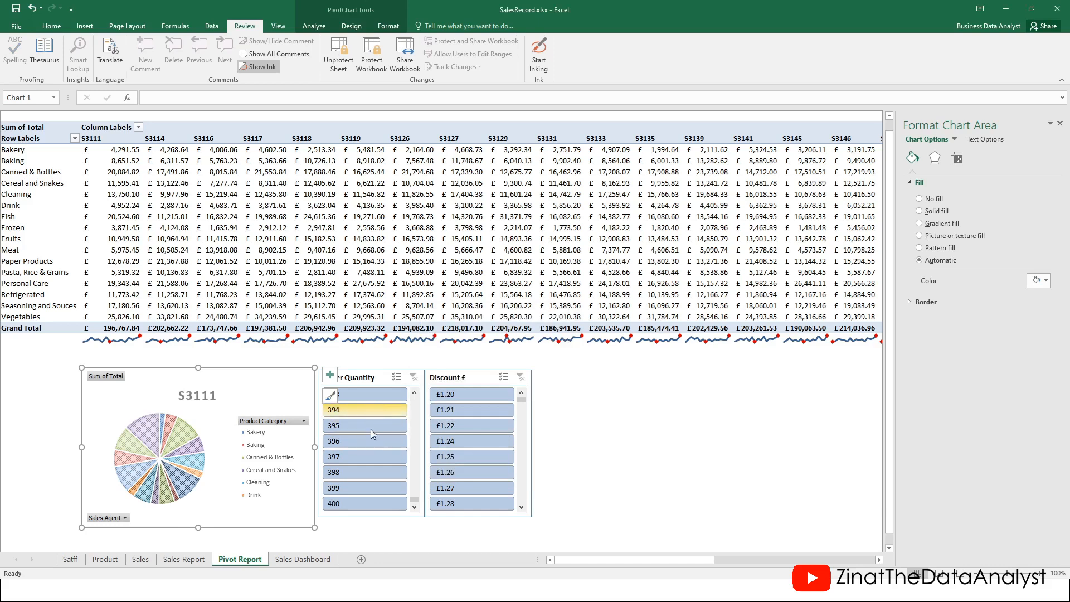
Limit the chart's Product Category filter to Bakery, Baking, Canned & Bottles, Cereal and Snakes, Cleaning
click(304, 421)
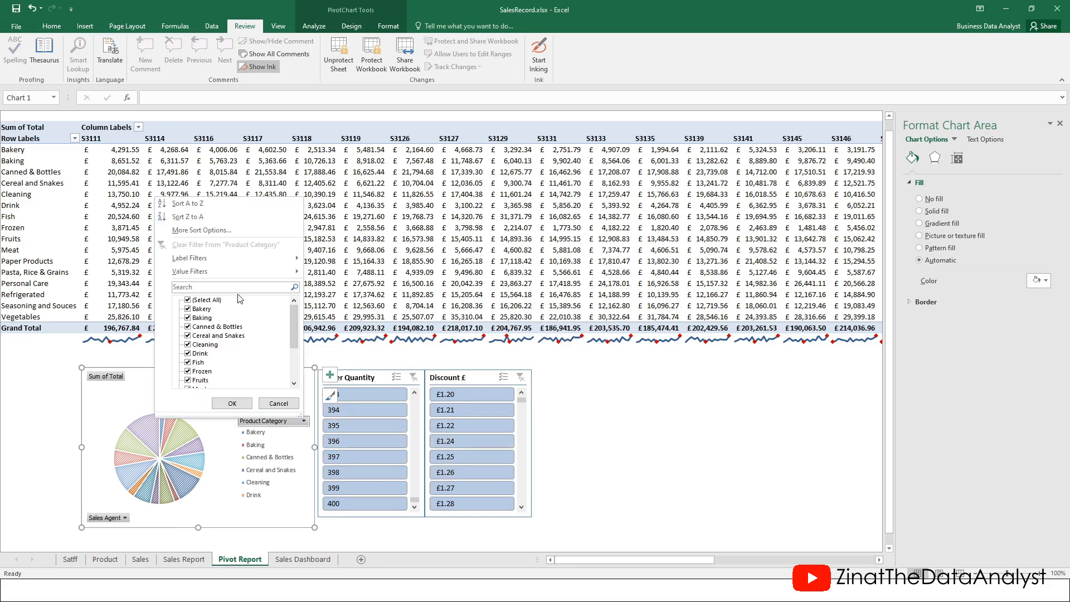
mouse_move(293, 338)
mouse_down()
mouse_move(294, 365)
mouse_move(297, 334)
mouse_up()
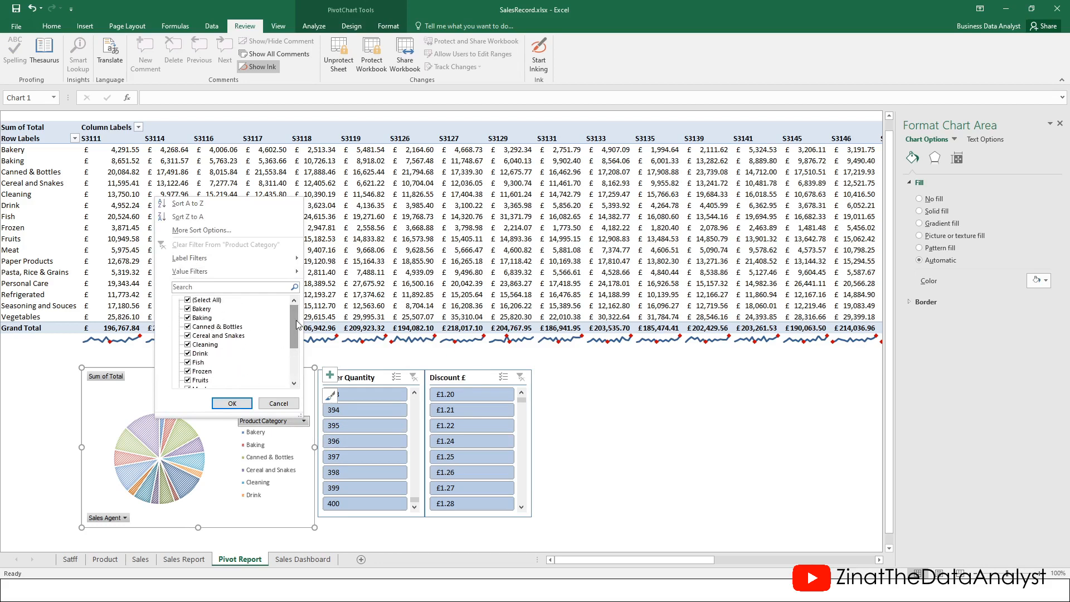
click(189, 300)
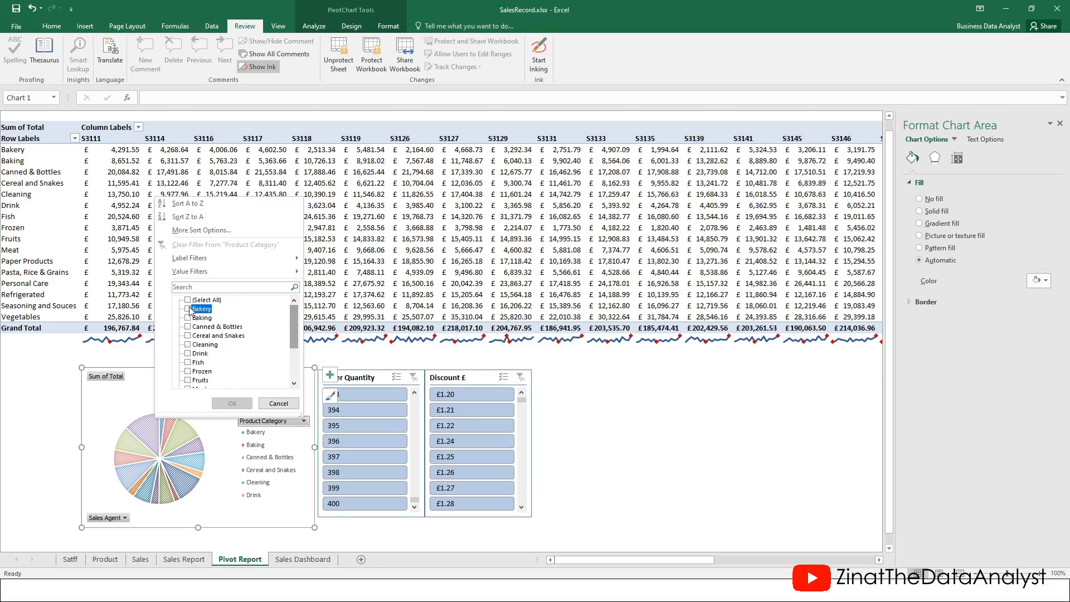
click(188, 309)
click(187, 318)
click(188, 327)
click(188, 336)
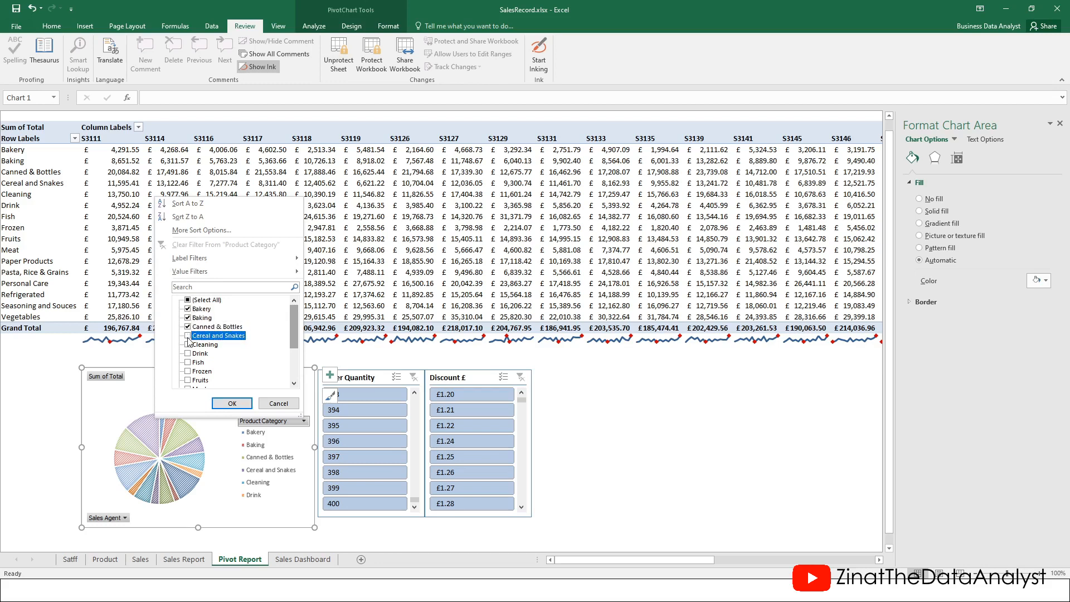
click(187, 344)
click(230, 403)
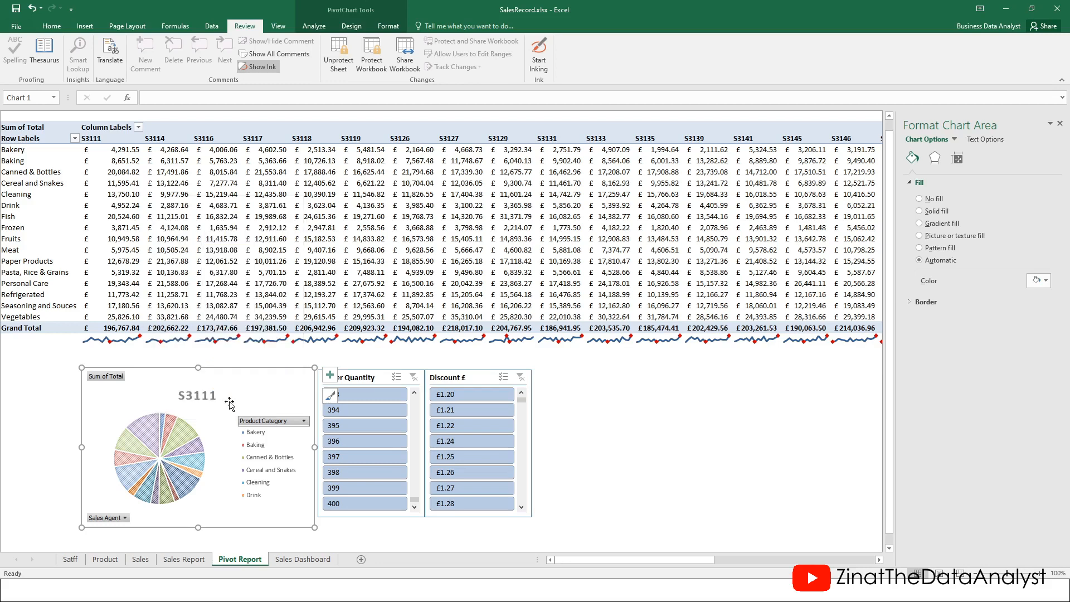